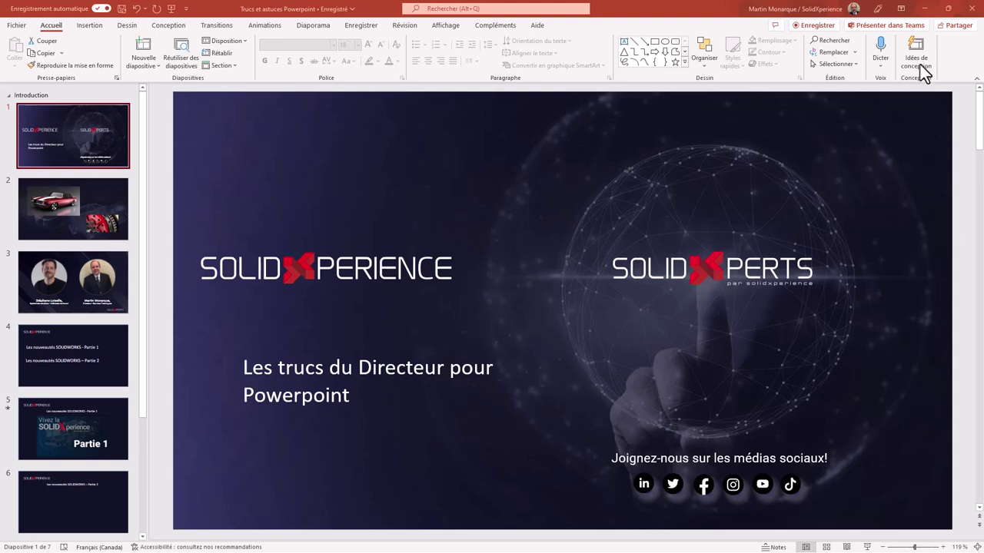
# On slide 2, preview several Design Ideas layouts and apply the dark-panel diagonal photo layout.
pyautogui.click(70, 210)
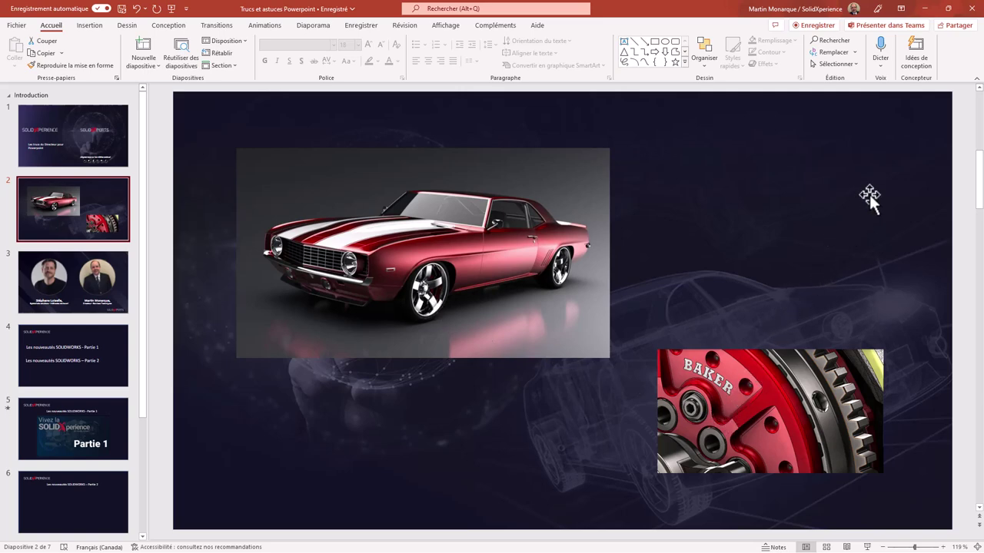
pyautogui.click(917, 67)
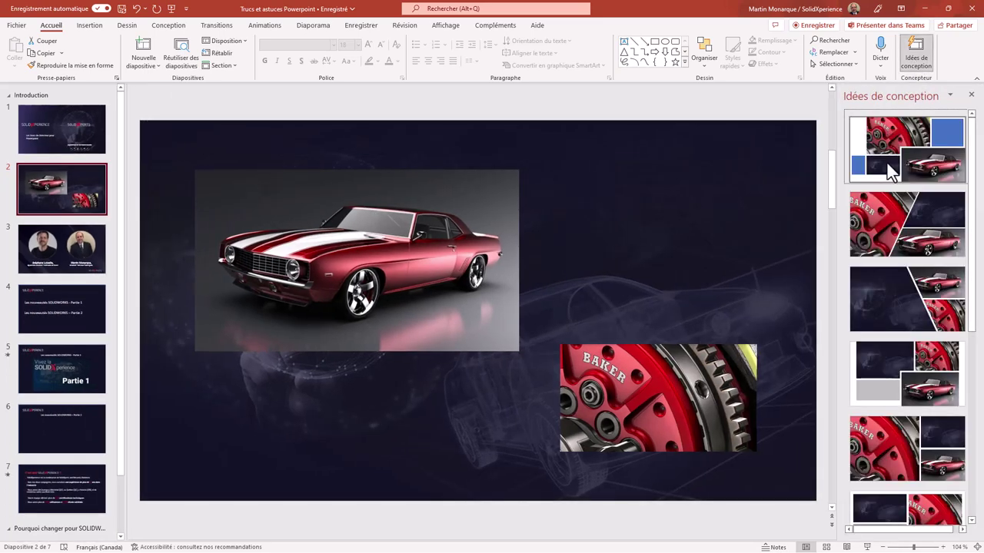
pyautogui.click(893, 227)
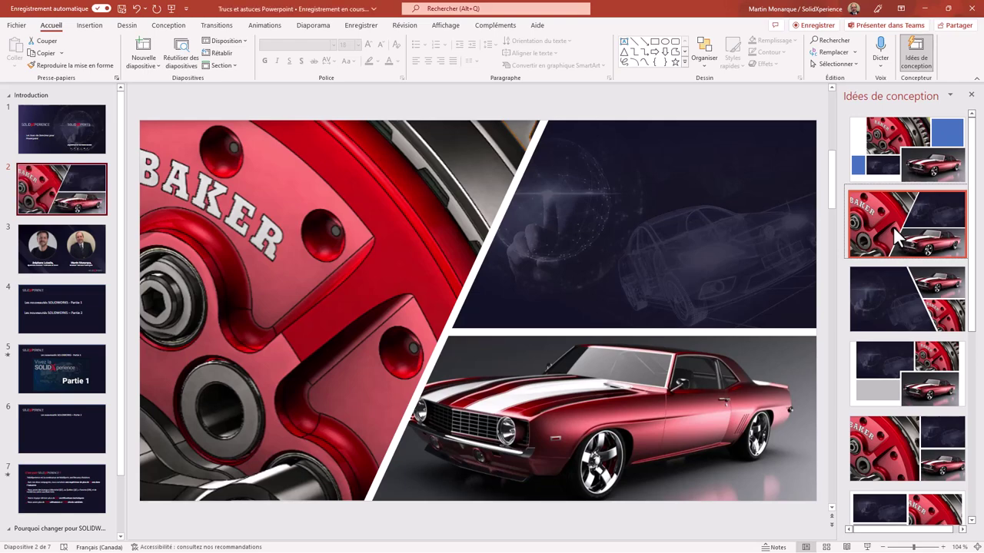
pyautogui.click(887, 380)
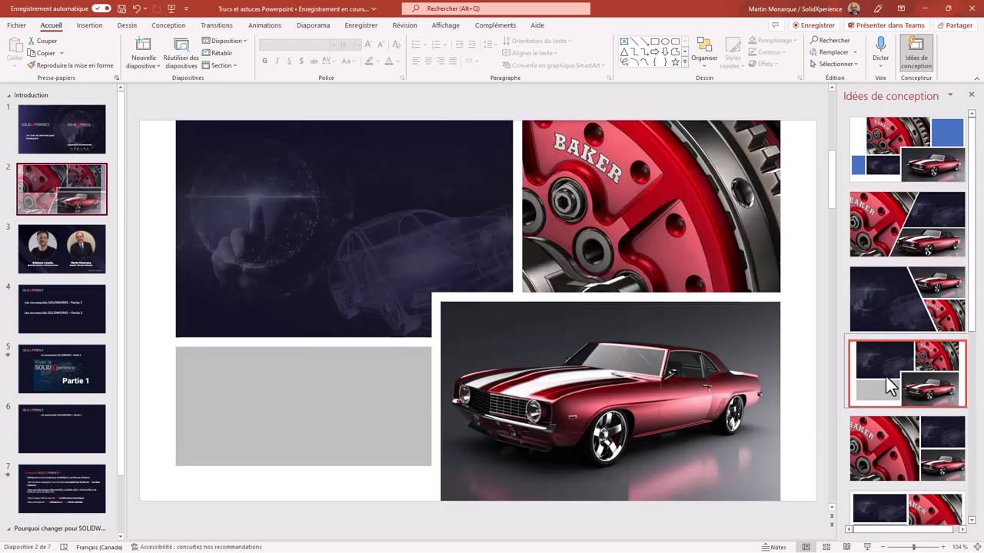
pyautogui.click(884, 459)
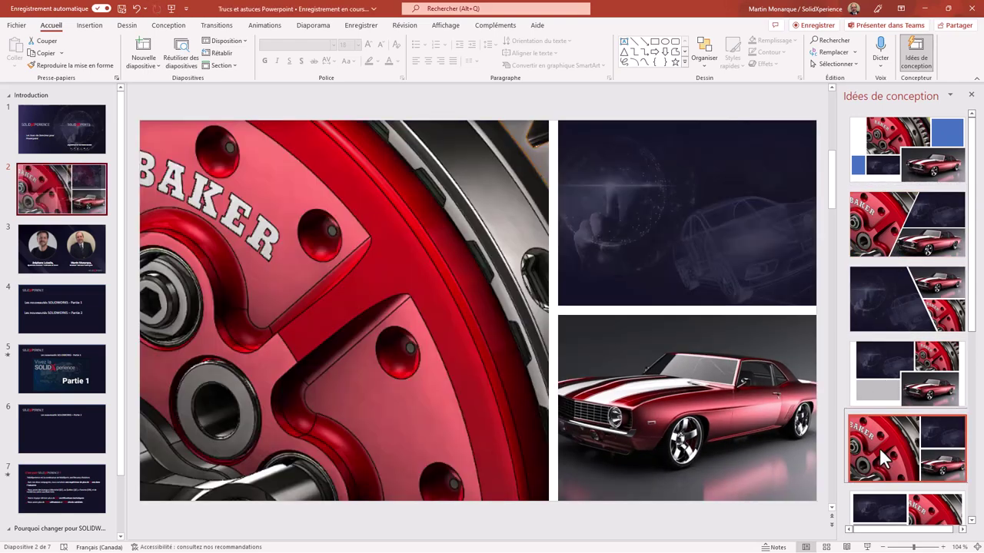
pyautogui.click(898, 170)
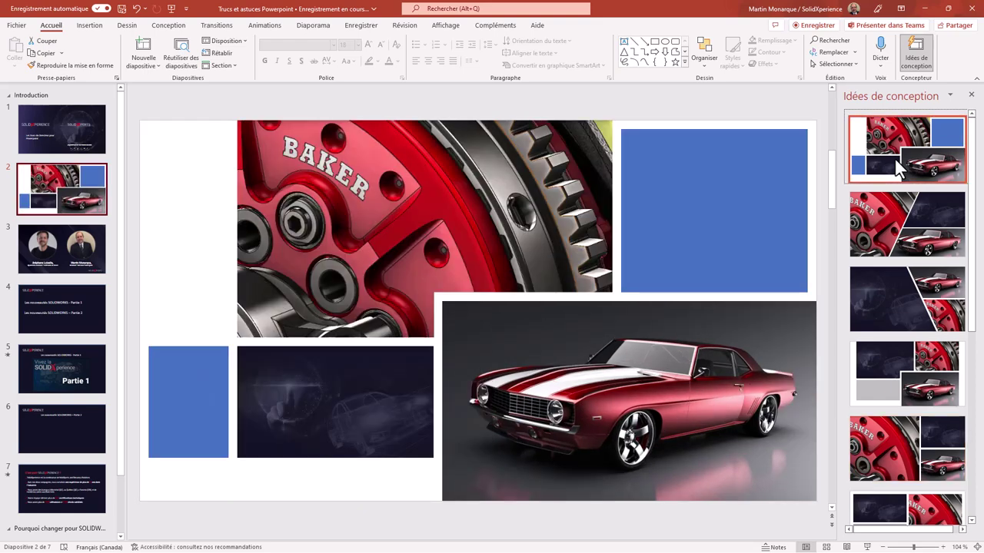
pyautogui.click(907, 312)
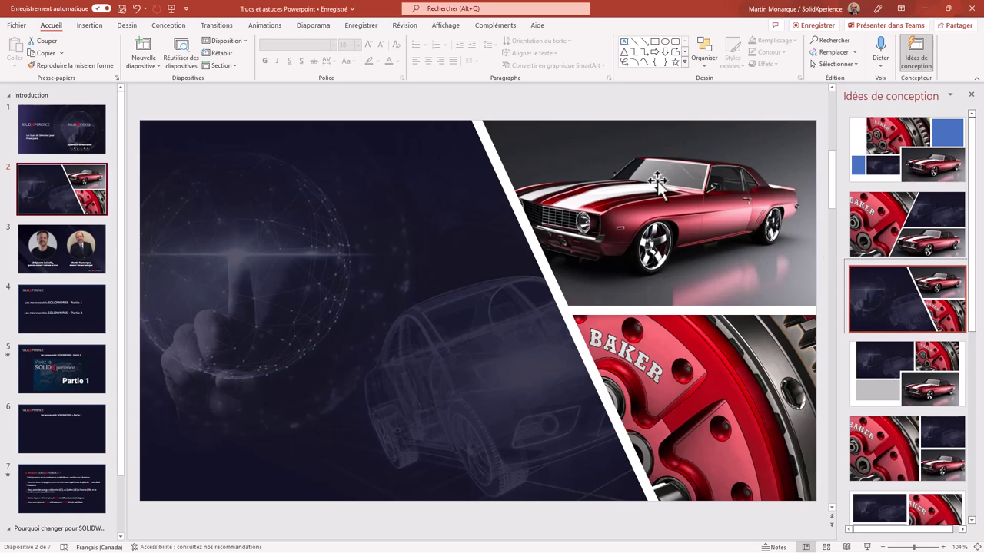
# Draw a text box on the dark left area and type the title 'Mon nouveau projet'.
pyautogui.click(91, 27)
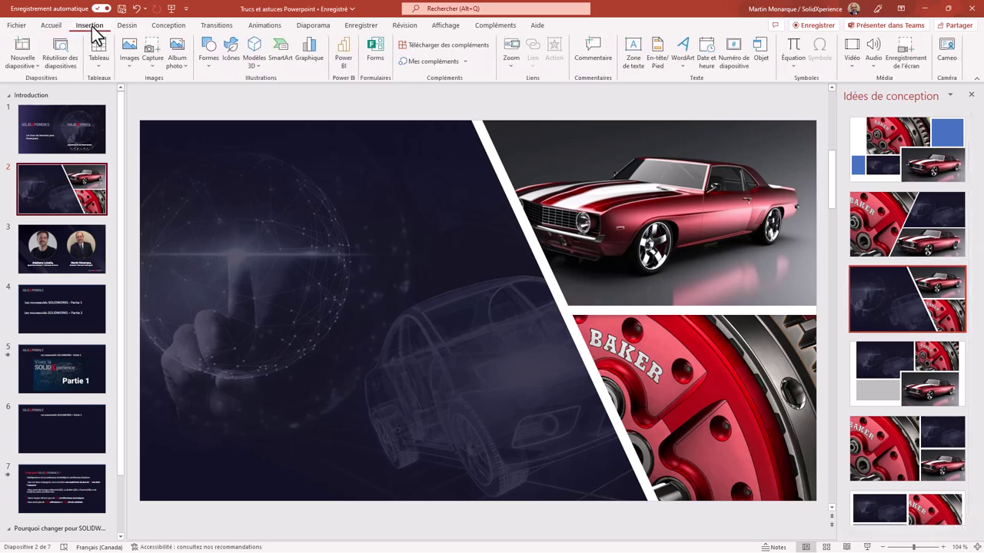
pyautogui.click(635, 54)
pyautogui.moveTo(207, 228); pyautogui.dragTo(240, 259)
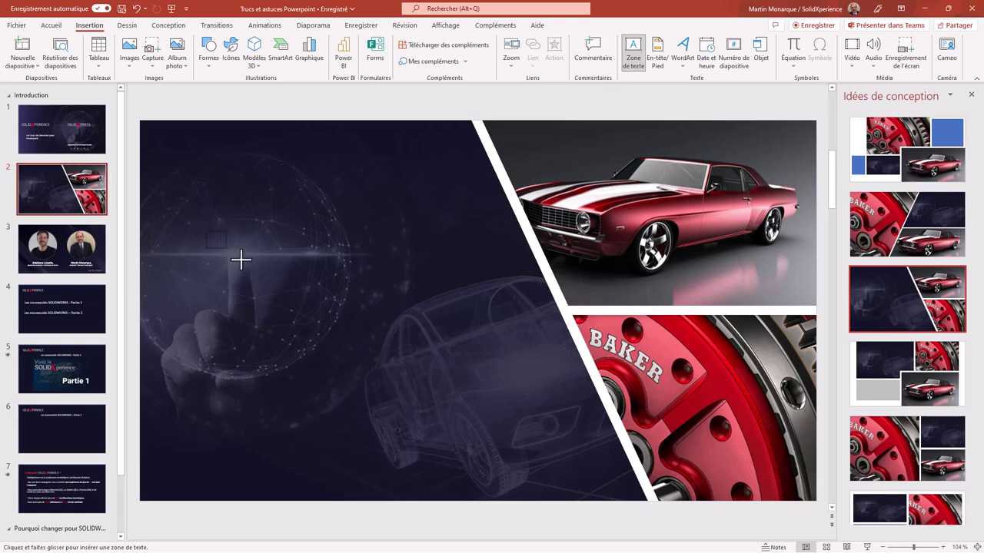
pyautogui.moveTo(416, 336); pyautogui.dragTo(414, 333)
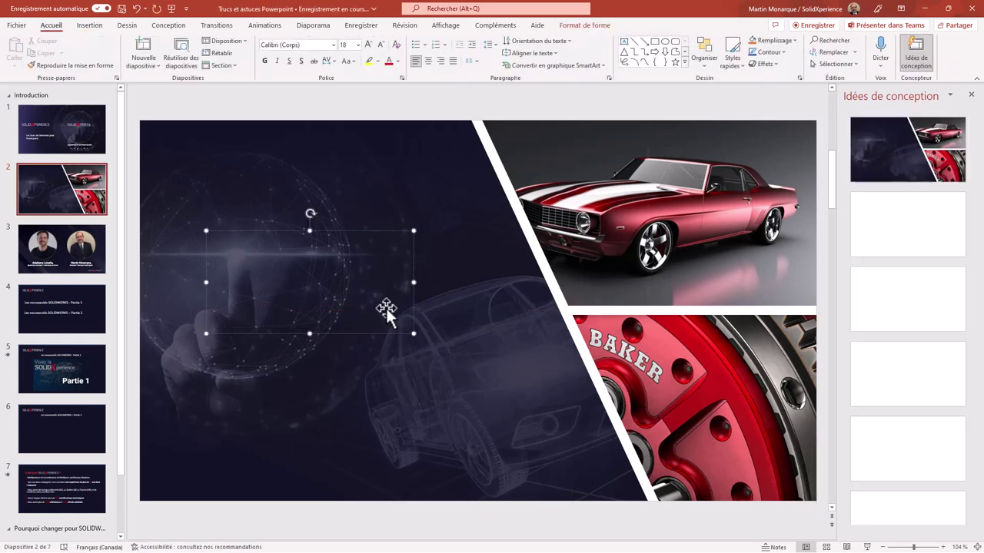
pyautogui.write('Mon nouveau proje')
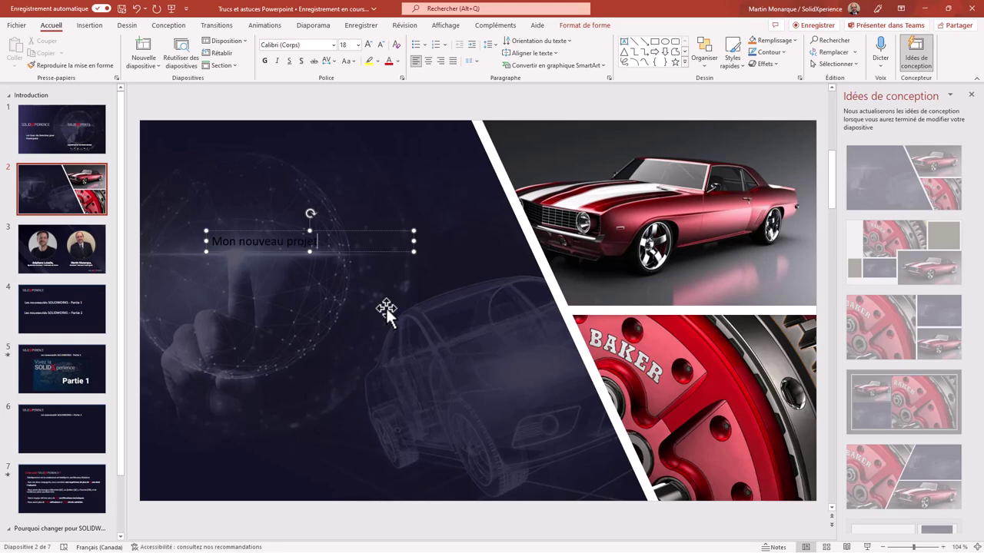
pyautogui.write('t')
# Make the title text white, enlarge its font three steps, and move the box lower.
pyautogui.click(367, 232)
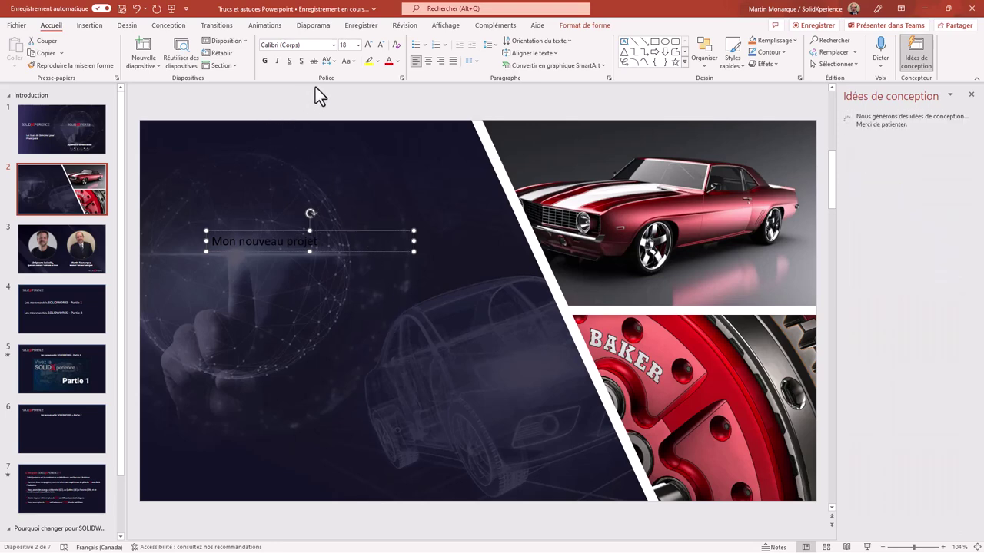
pyautogui.click(397, 60)
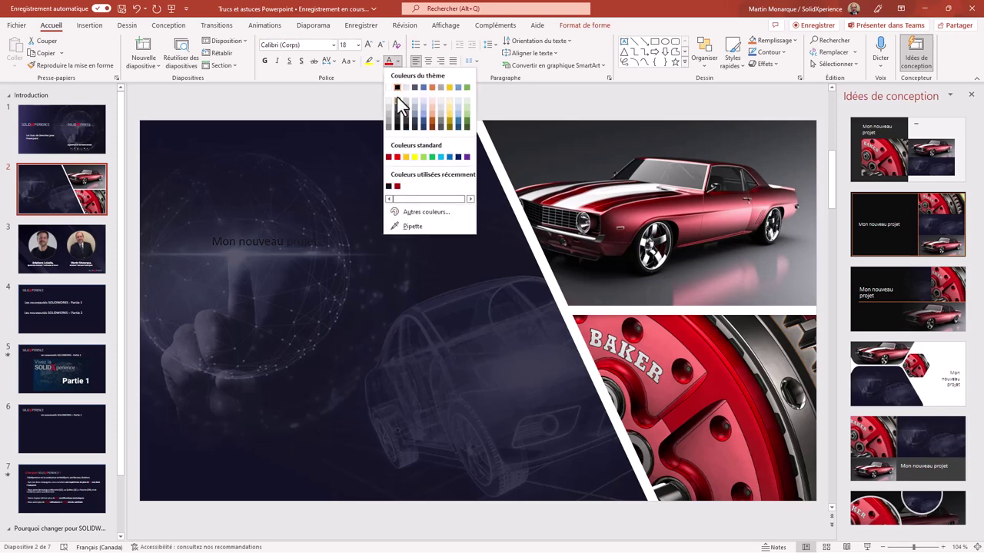
pyautogui.click(398, 100)
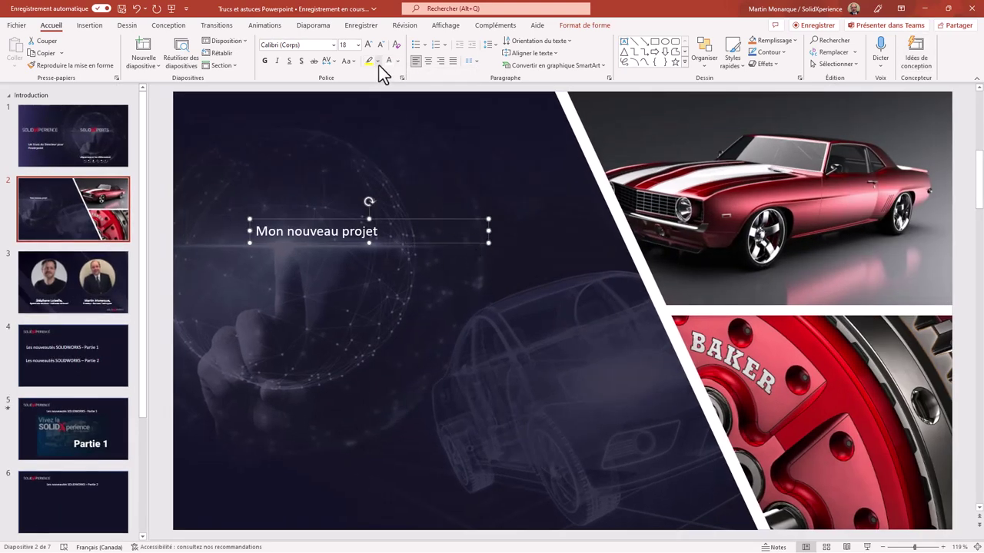
pyautogui.click(368, 44)
pyautogui.click(368, 44)
pyautogui.click(368, 44)
pyautogui.click(368, 44)
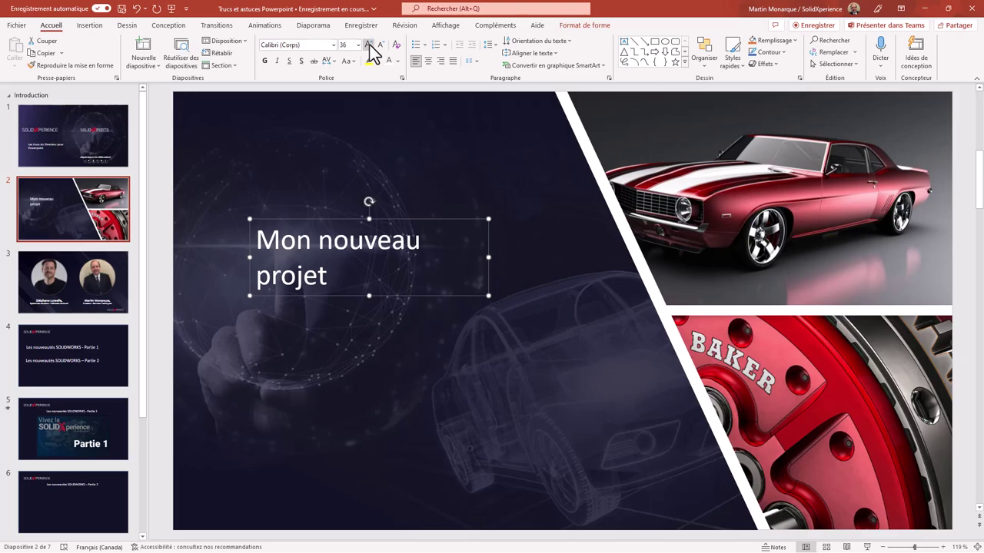
pyautogui.click(368, 44)
pyautogui.moveTo(454, 279); pyautogui.dragTo(467, 331)
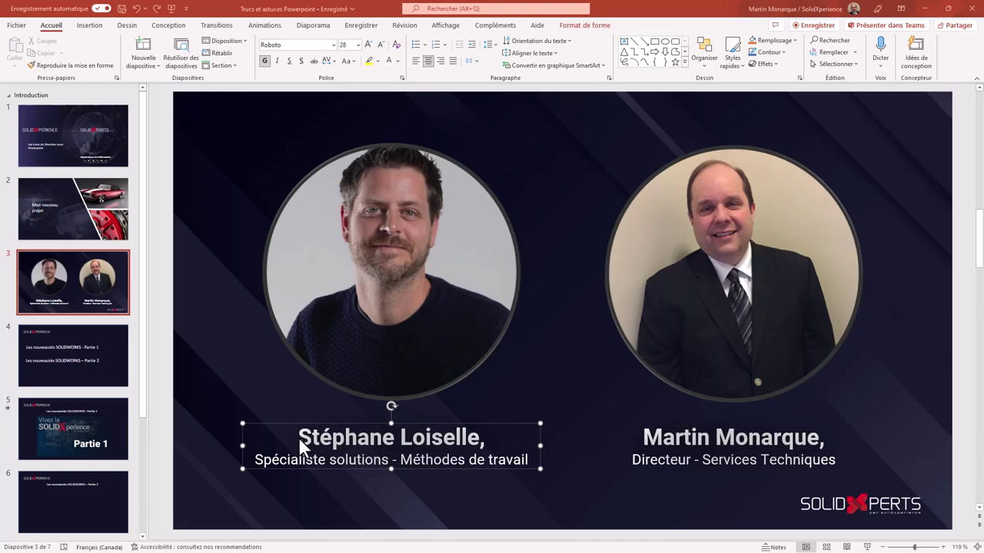
# Replace the left speaker's name with the new presenter's full name, removing the extra space before the comma.
pyautogui.moveTo(299, 436); pyautogui.dragTo(469, 430)
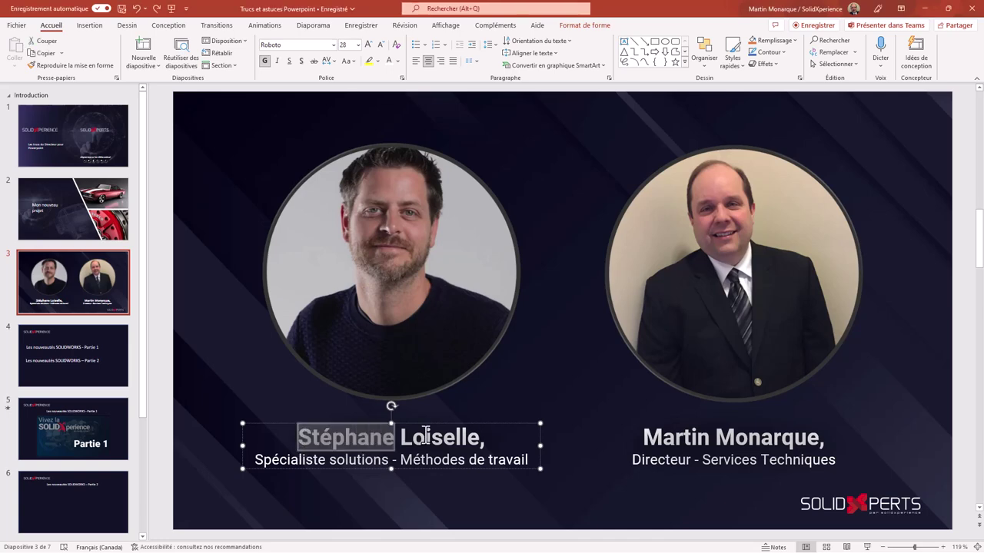
pyautogui.write('Justin,')
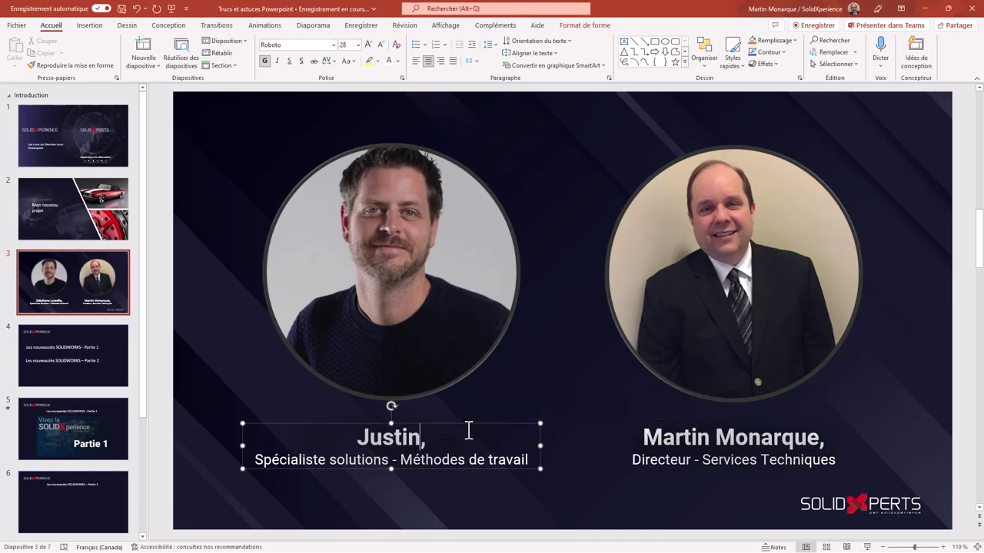
pyautogui.write(' Tér')
pyautogui.press('BackSpace')
pyautogui.press('BackSpace')
pyautogui.write('ru')
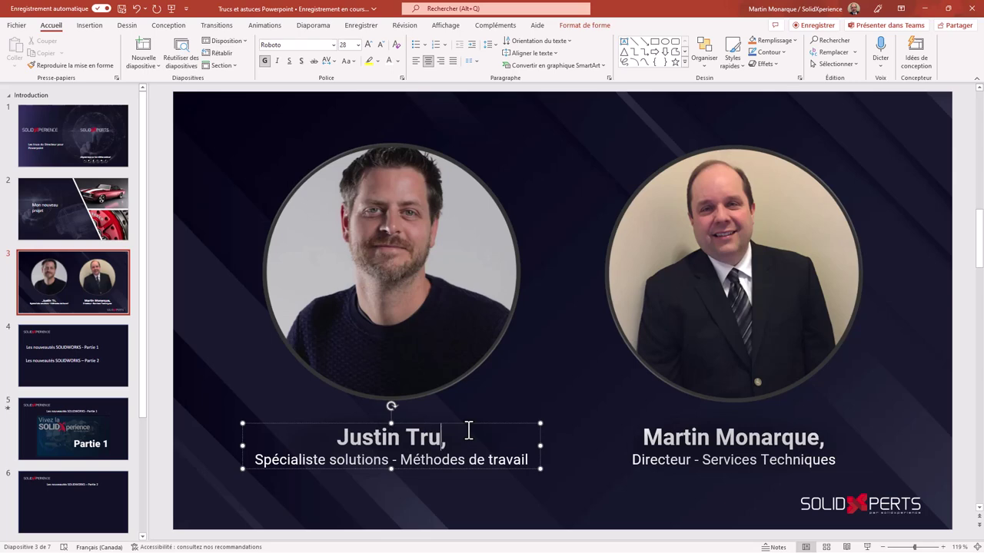
pyautogui.write('deau')
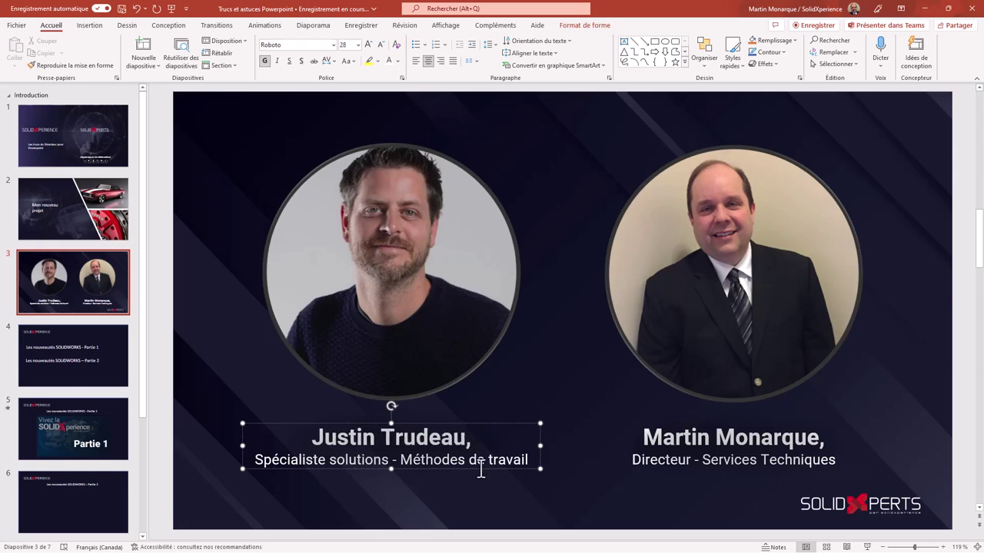
pyautogui.press('BackSpace')
pyautogui.click(509, 510)
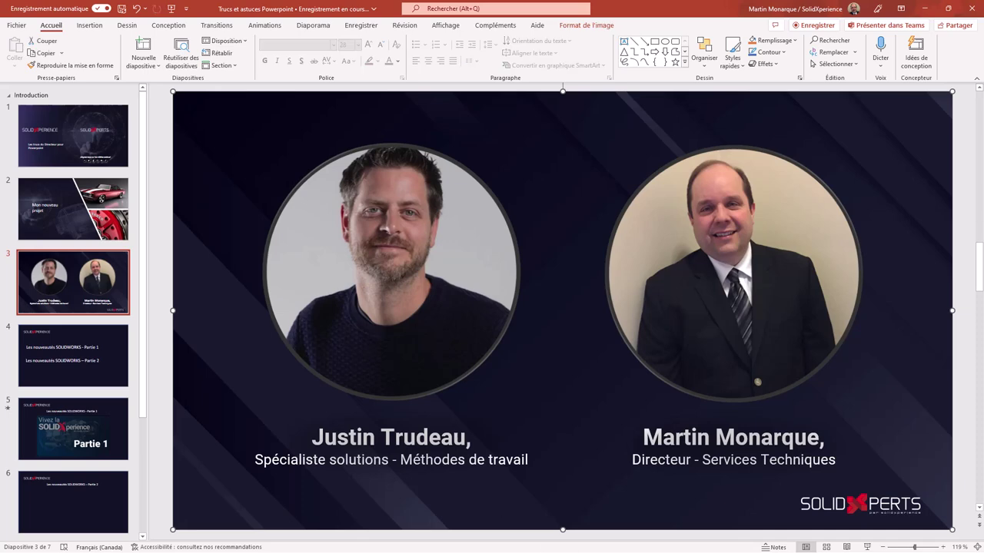
# Open a new Chrome window and search the web for the new presenter's name.
pyautogui.press('super')
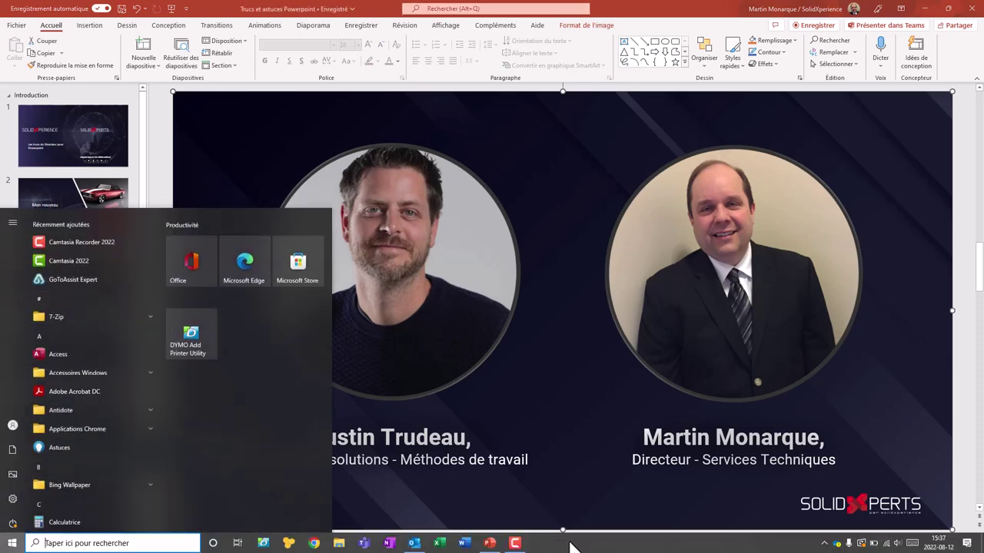
pyautogui.click(313, 543)
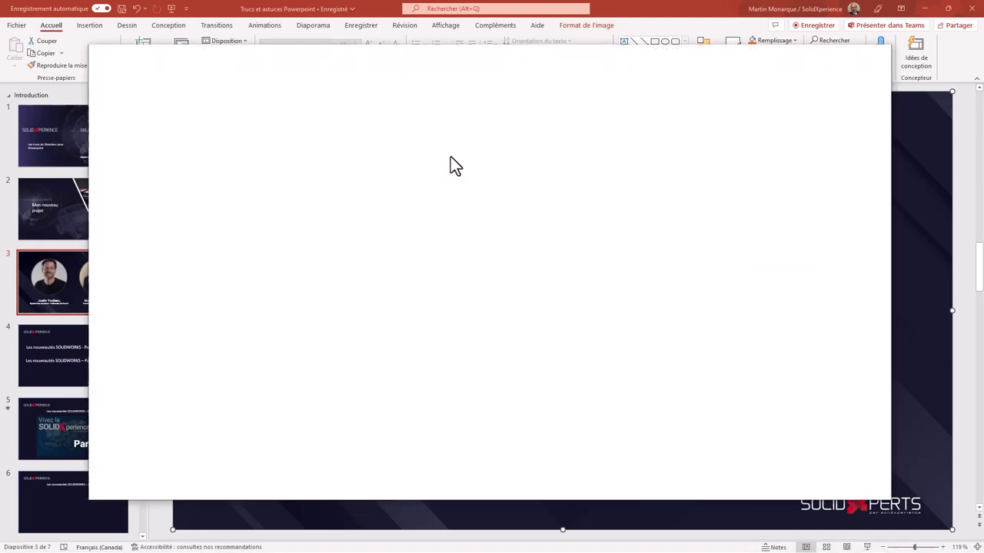
pyautogui.write('justin')
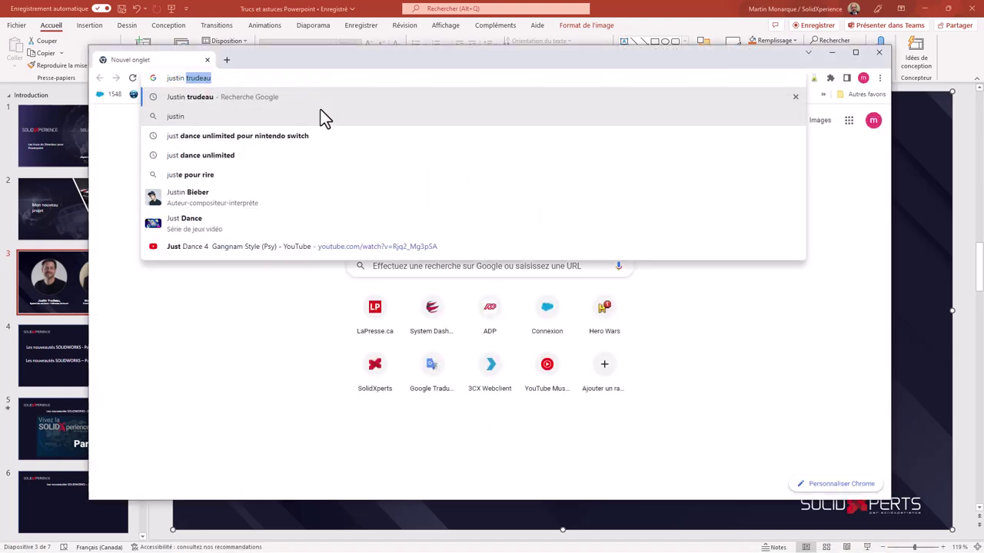
pyautogui.write(' trudeau')
pyautogui.press('Return')
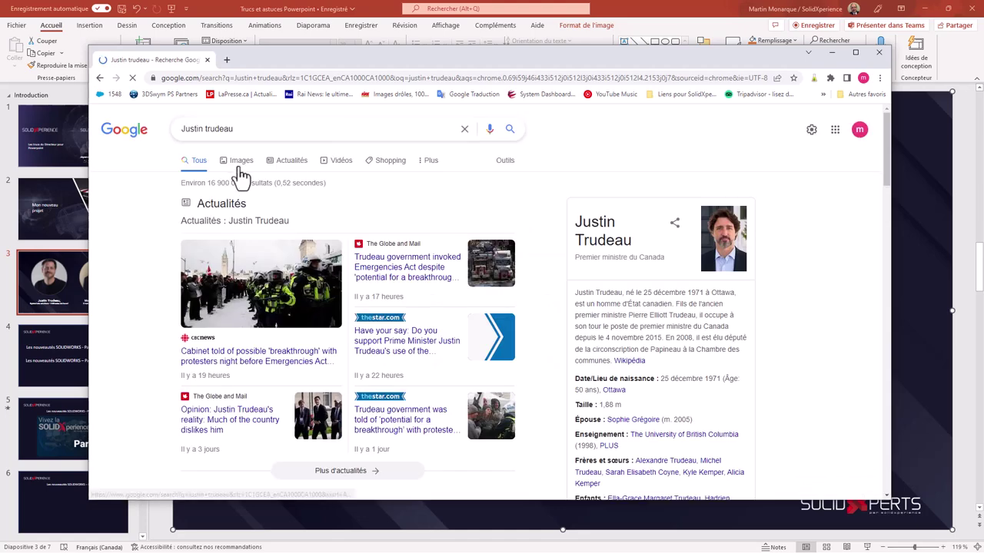
# In image results, enlarge the pm.gc.ca portrait and copy the image.
pyautogui.click(241, 161)
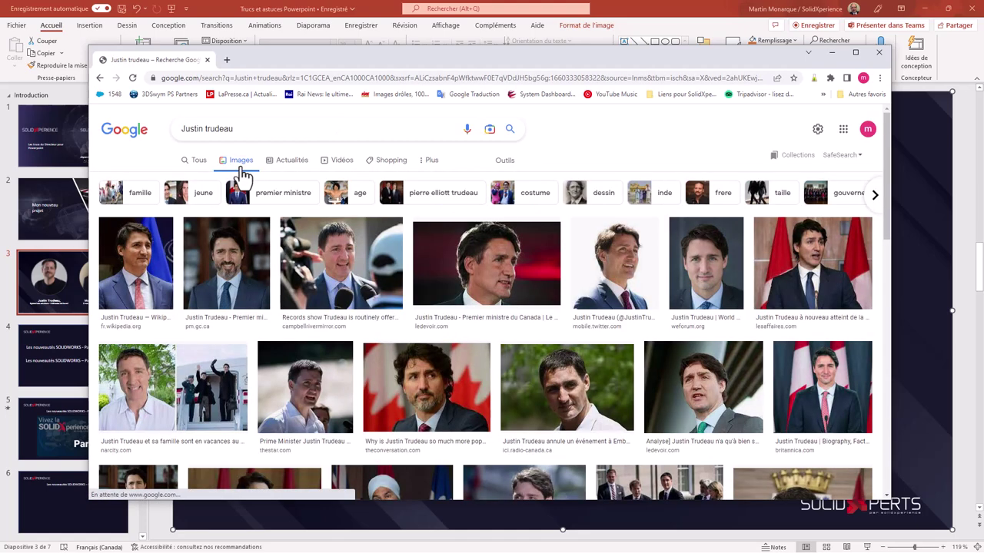
pyautogui.click(227, 273)
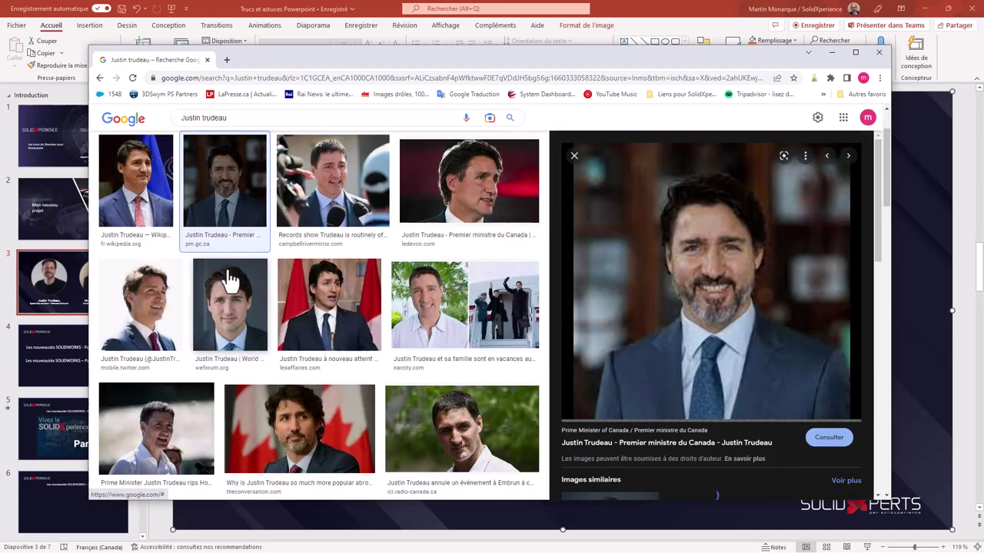
pyautogui.scroll(-1, 638, 308)
pyautogui.rightClick(652, 254)
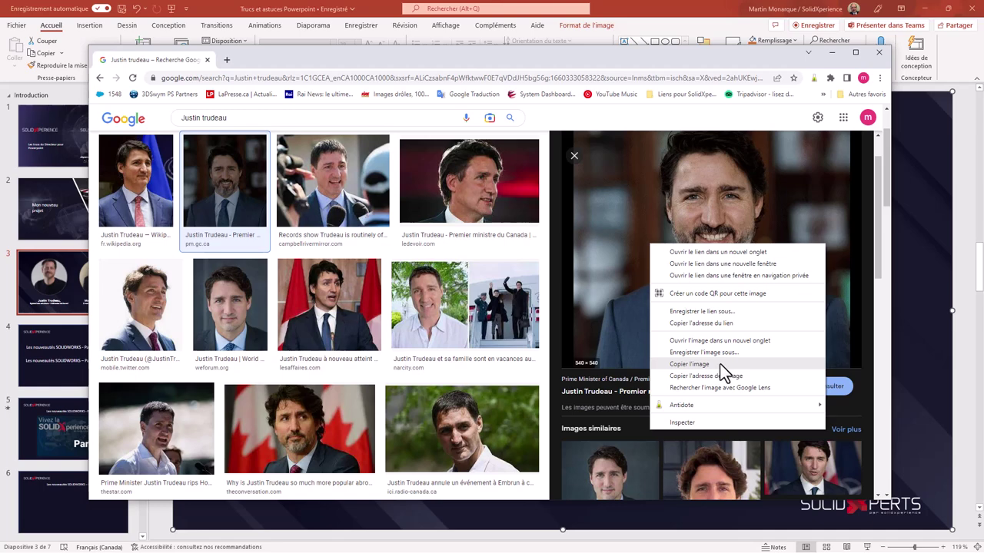
pyautogui.click(720, 364)
pyautogui.hotkey('alt', 'Tab')
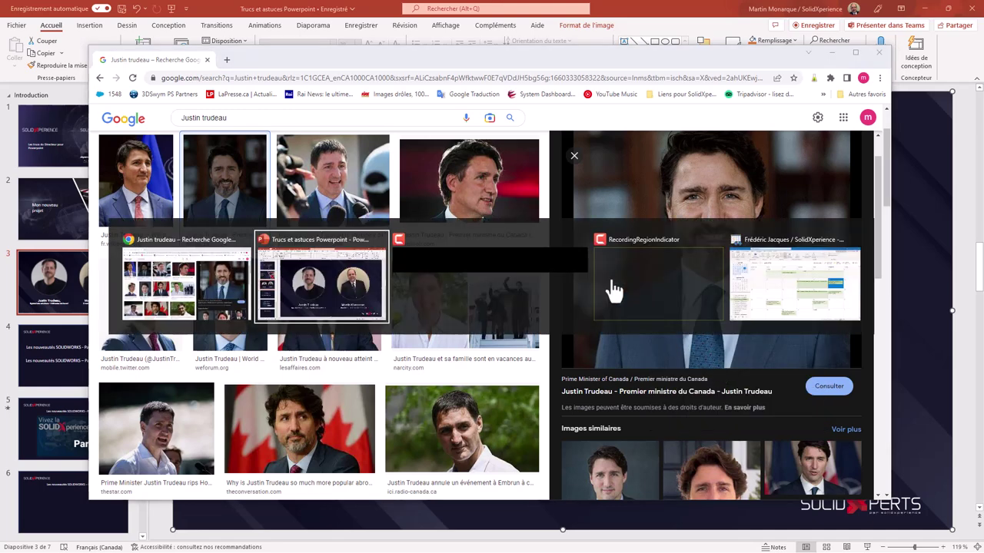
# Paste the portrait onto slide 3, resize and position it, then undo the trial paste.
pyautogui.rightClick(167, 162)
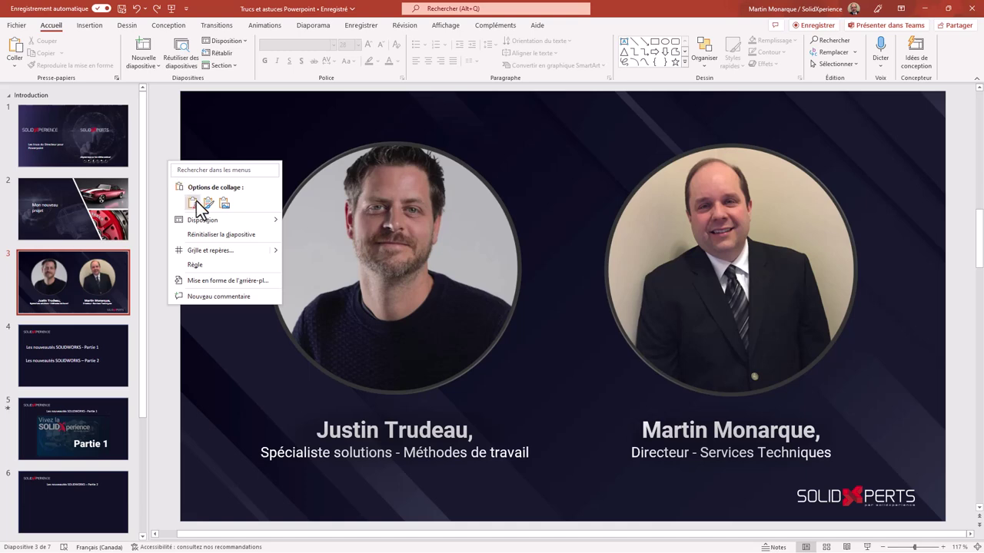
pyautogui.click(225, 204)
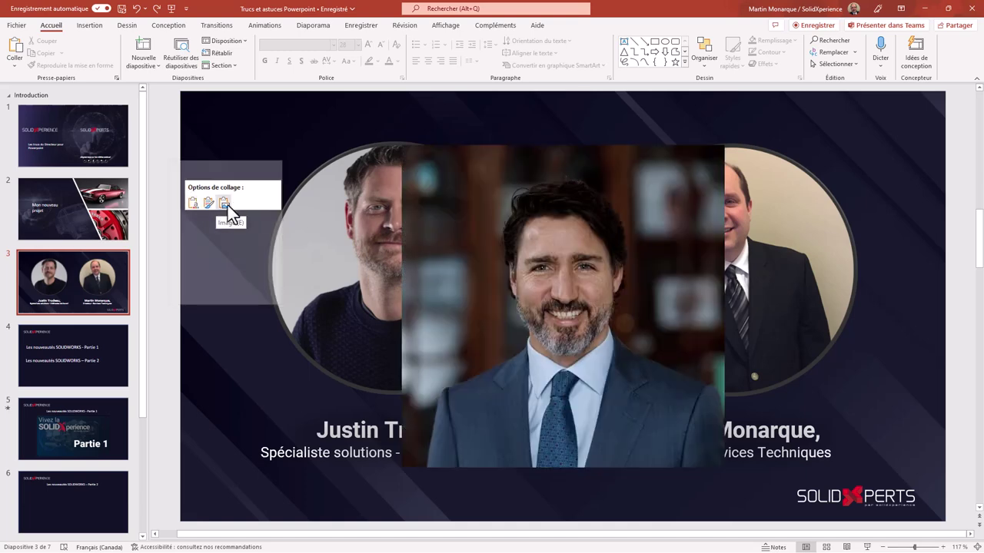
pyautogui.moveTo(446, 204); pyautogui.dragTo(296, 165)
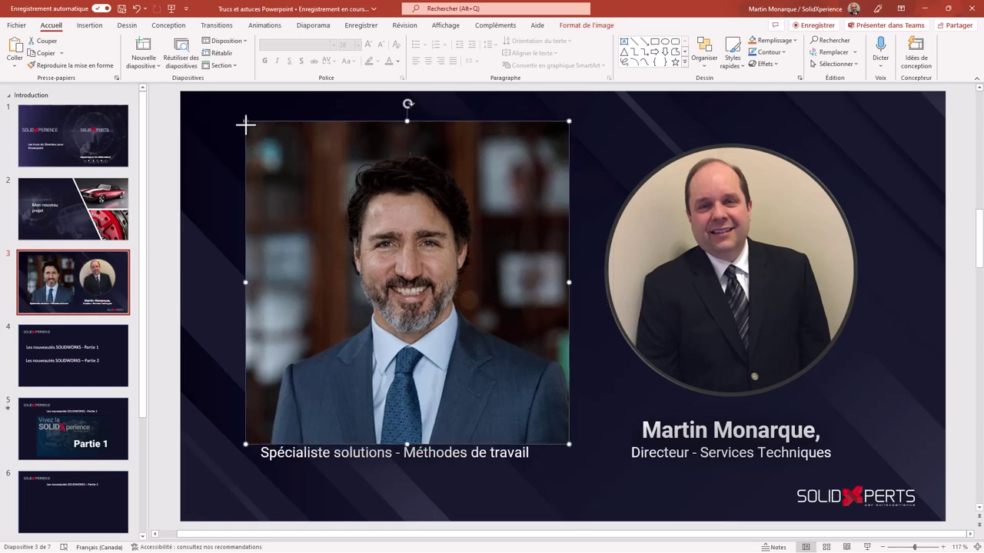
pyautogui.moveTo(246, 124); pyautogui.dragTo(356, 231)
pyautogui.moveTo(406, 263); pyautogui.dragTo(340, 186)
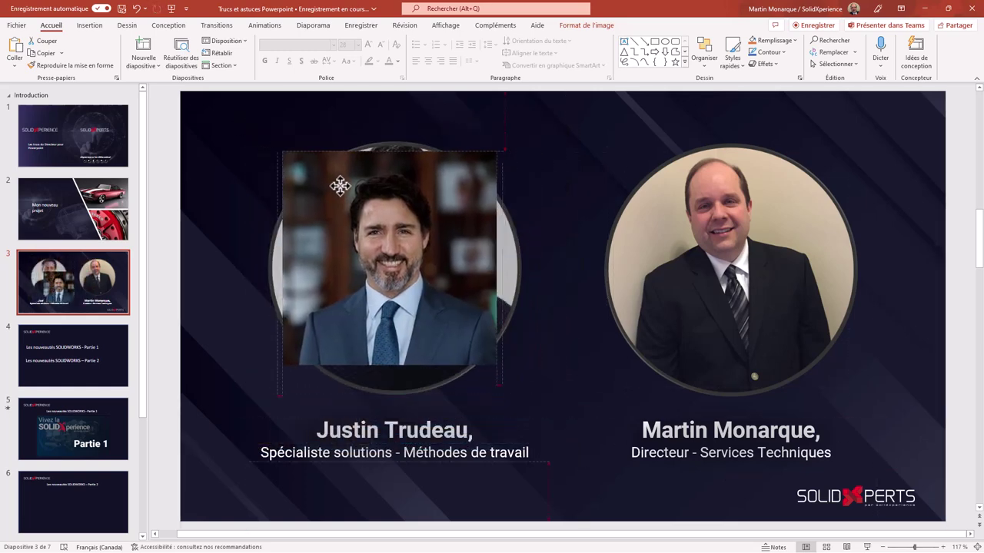
pyautogui.hotkey('ctrl', 'z')
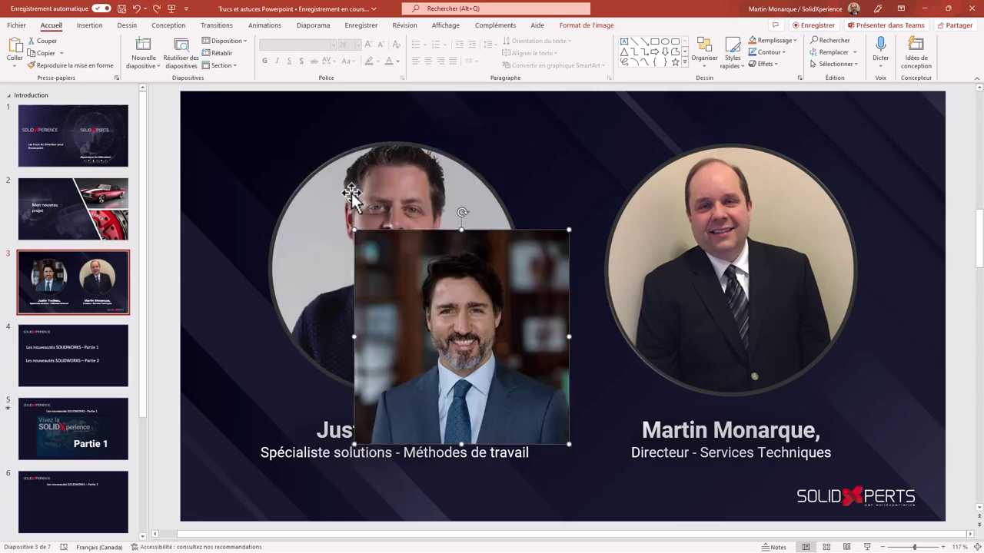
pyautogui.hotkey('ctrl', 'z')
pyautogui.hotkey('ctrl', 'z')
pyautogui.hotkey('ctrl', 'z')
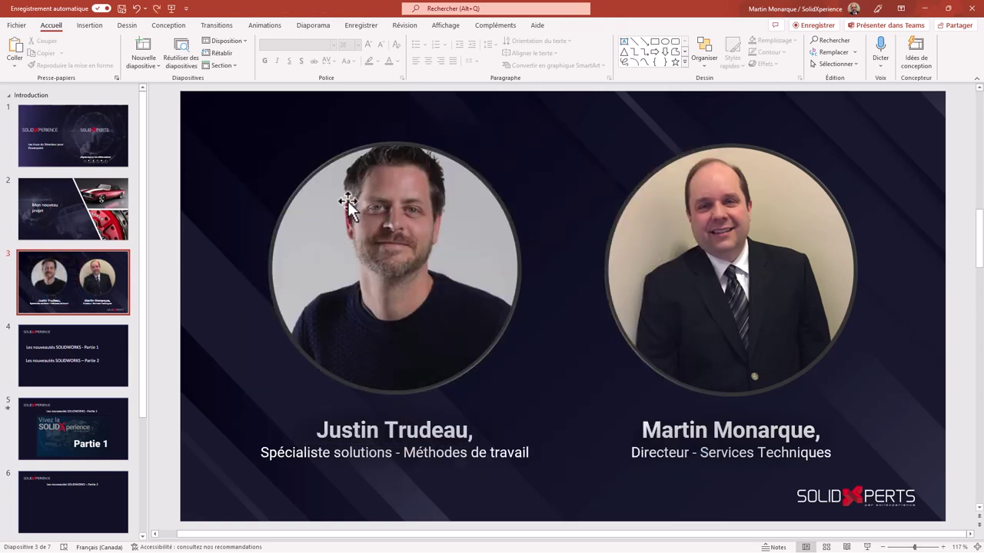
# Swap the left circular photo for the clipboard portrait using Changer d'image.
pyautogui.click(394, 189)
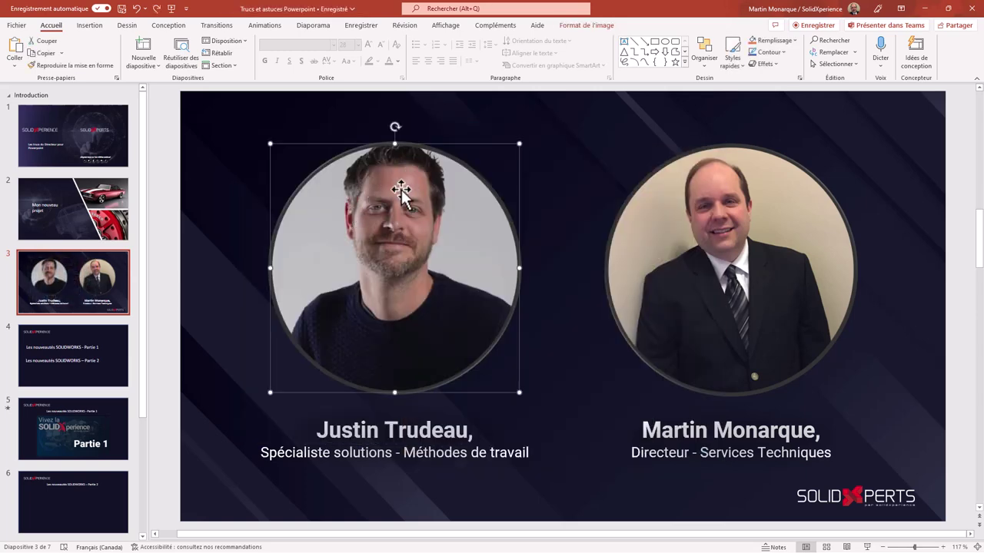
pyautogui.rightClick(405, 188)
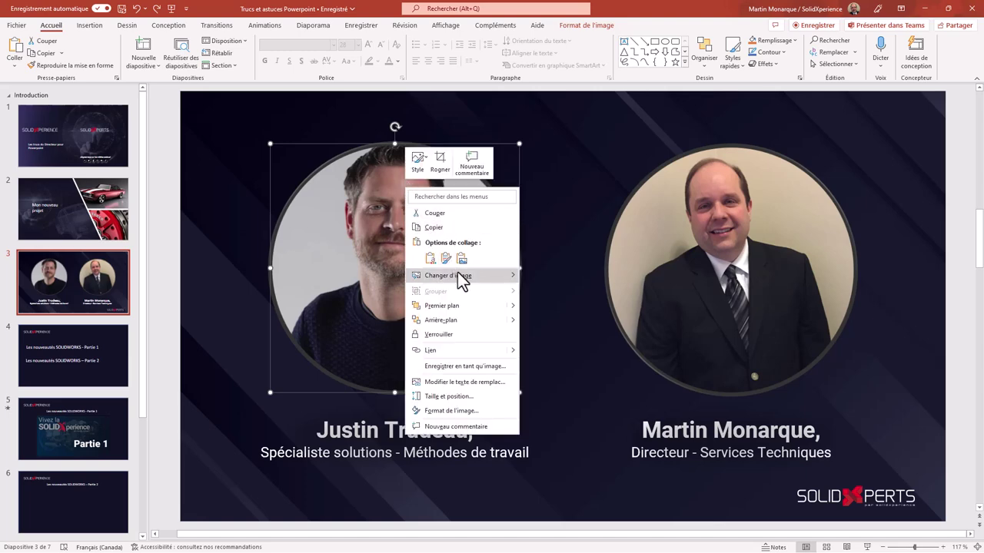
pyautogui.moveTo(453, 275)
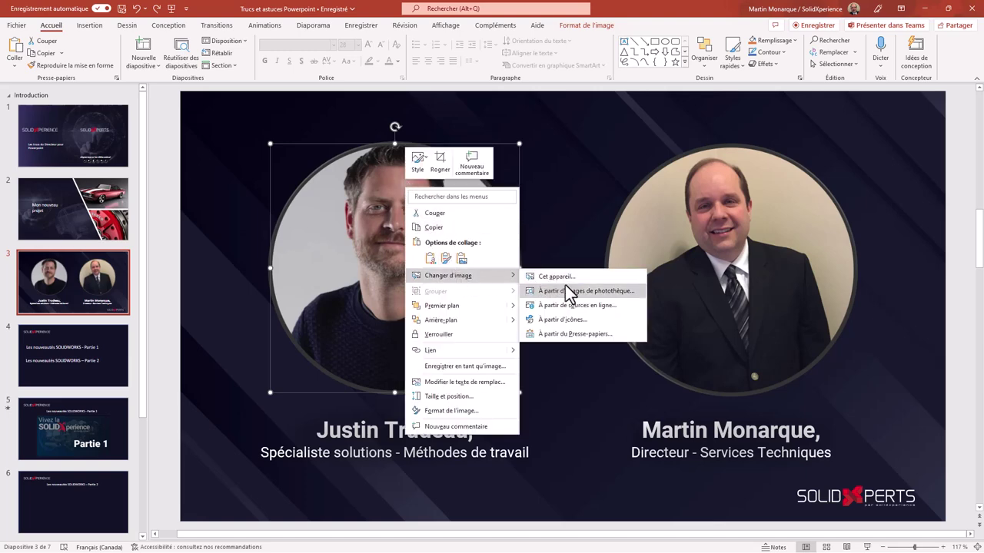
pyautogui.click(597, 336)
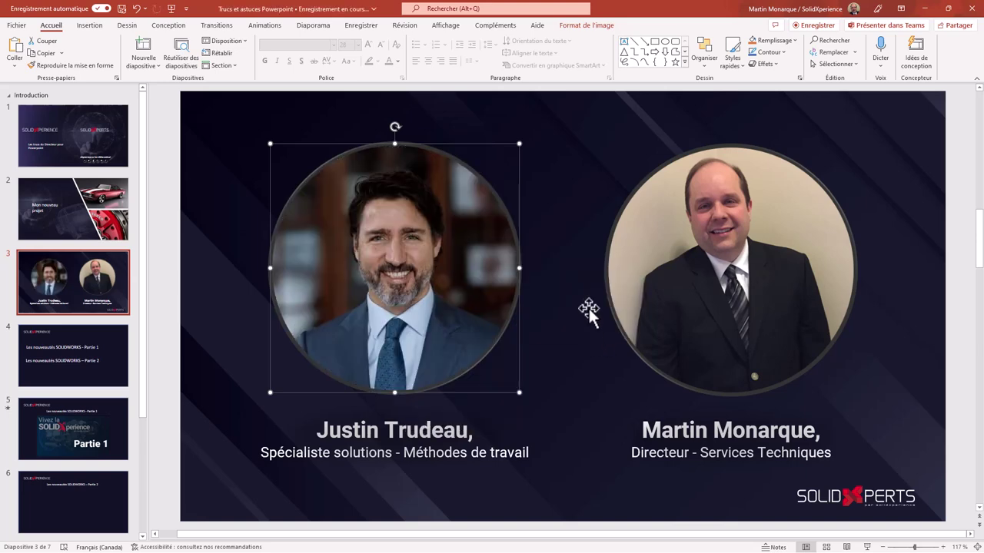
pyautogui.click(588, 308)
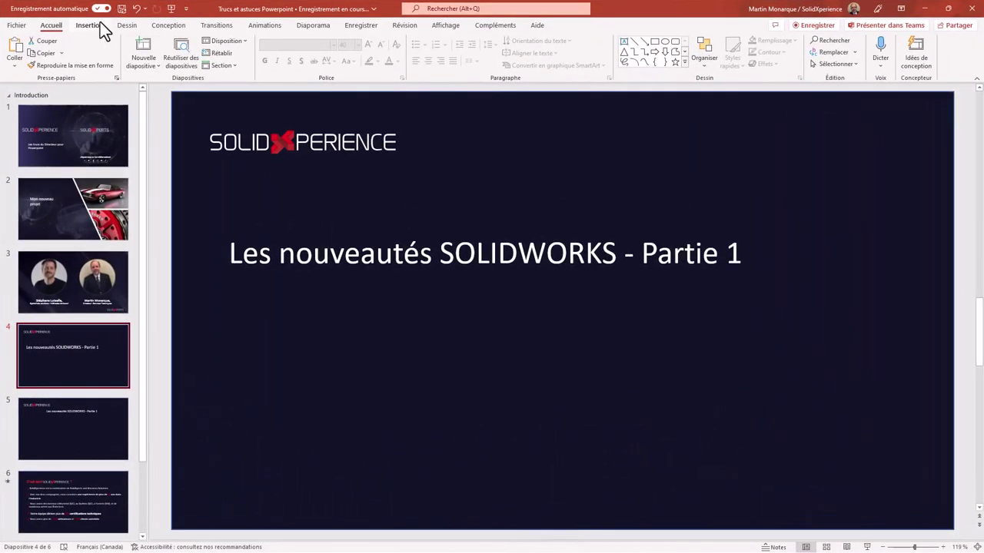
# Follow slide 4's title hyperlink to the SOLIDWORKS Partie 1 YouTube video.
pyautogui.click(100, 23)
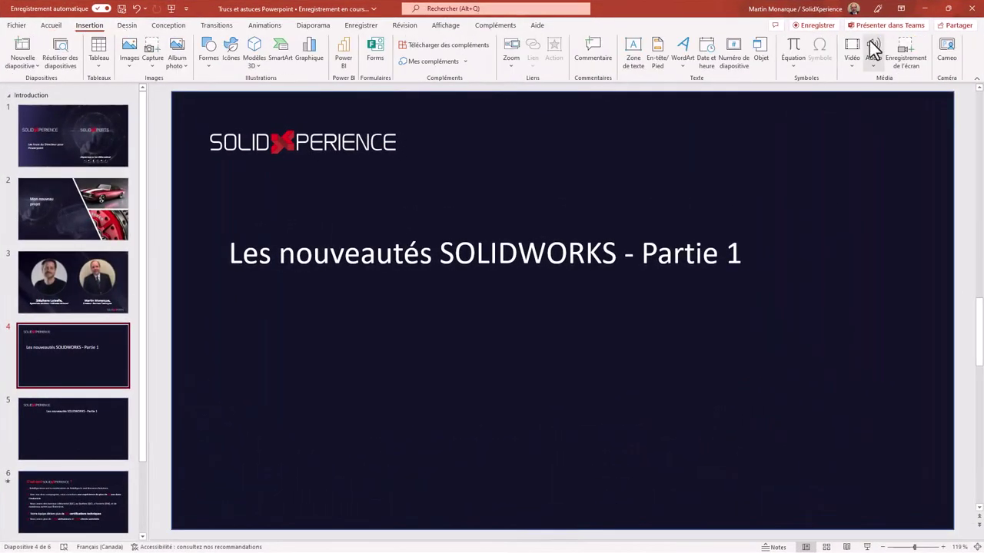
pyautogui.click(855, 62)
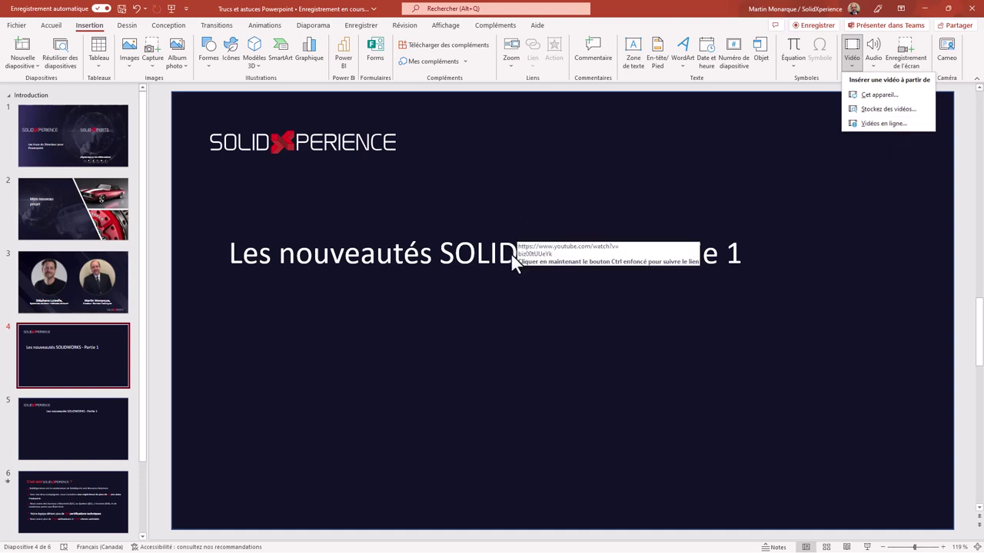
pyautogui.click(466, 253)
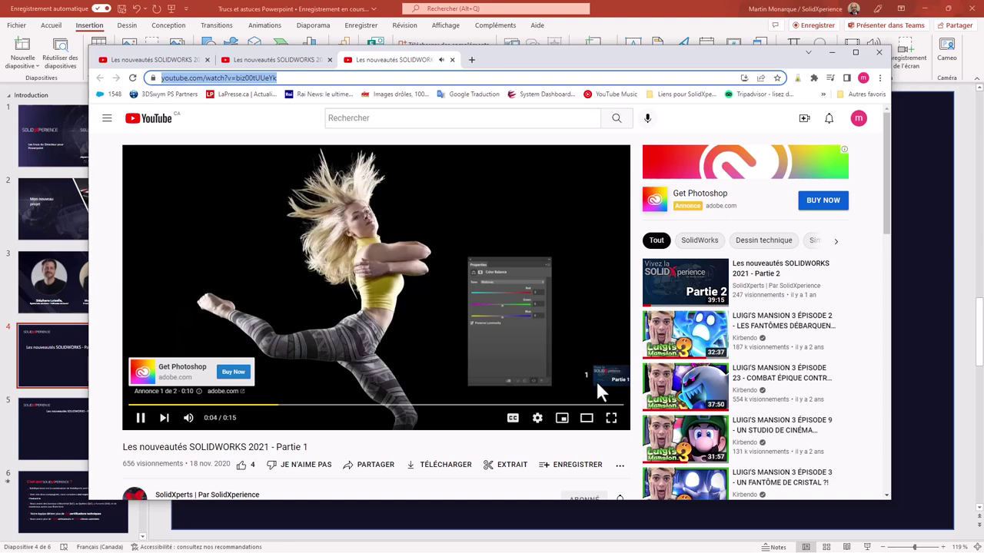
# Skip the YouTube ad and copy the video's web address from the address bar.
pyautogui.click(603, 388)
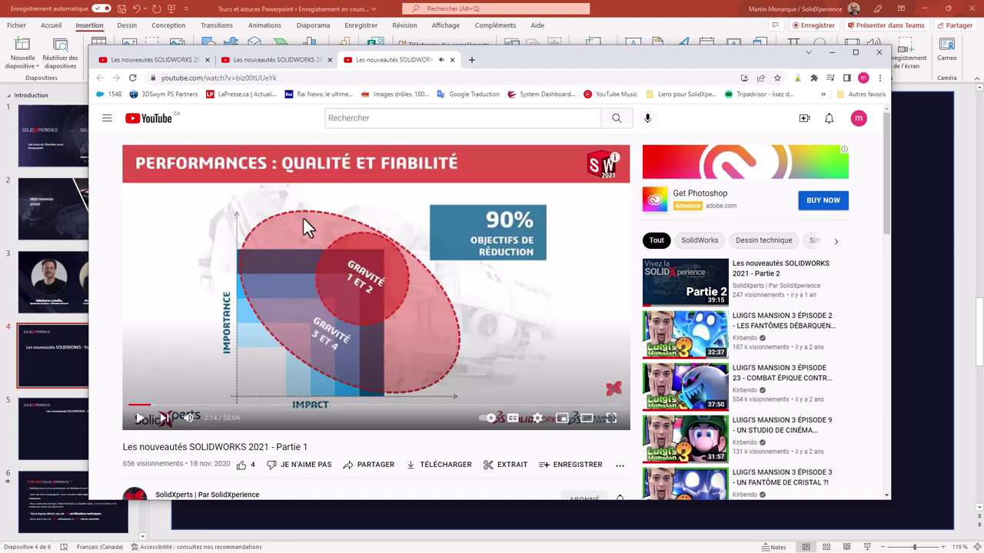
pyautogui.click(342, 77)
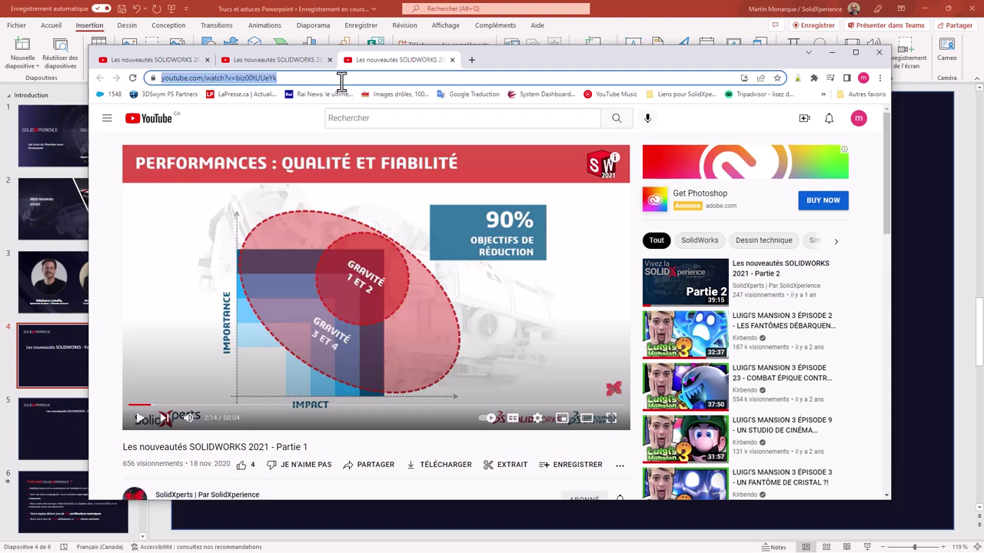
pyautogui.rightClick(262, 81)
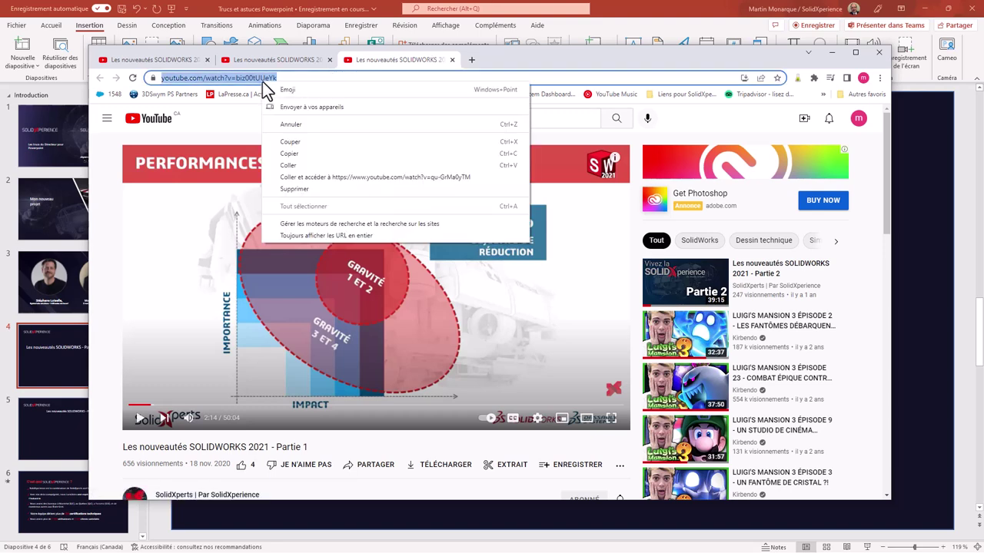
pyautogui.click(296, 153)
# Insert the copied YouTube URL as an online video on slide 5, enlarged to 11,13 × 19,7 cm below the title.
pyautogui.click(832, 52)
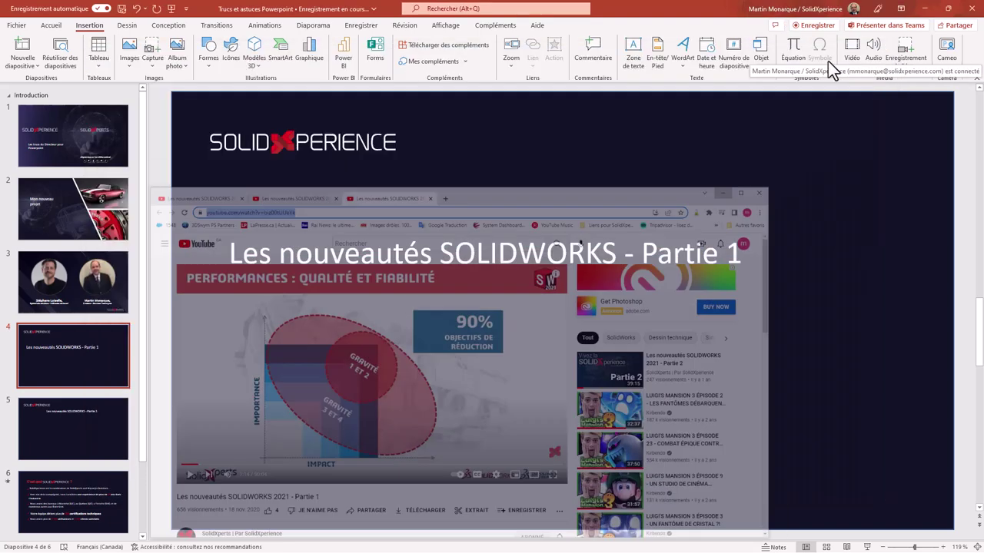
pyautogui.click(74, 422)
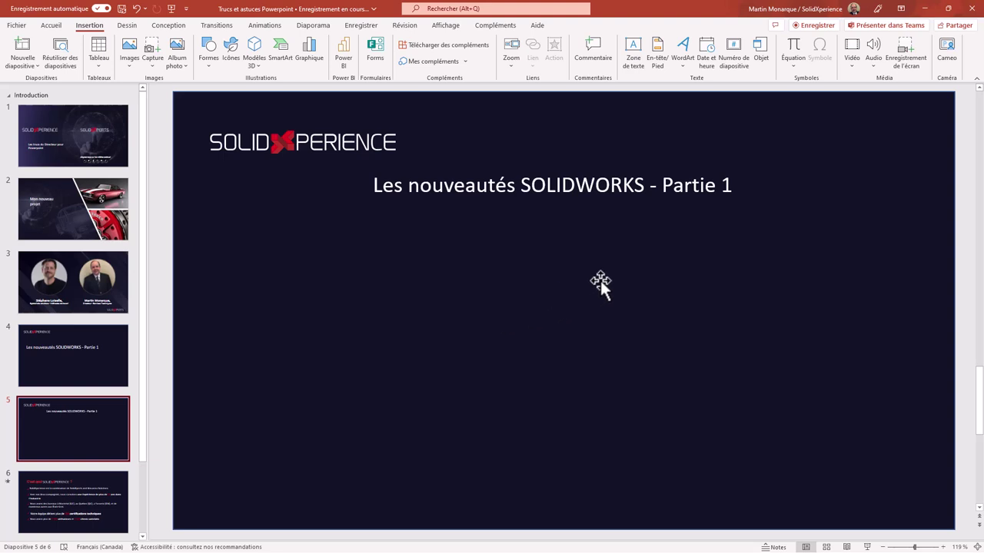
pyautogui.click(851, 63)
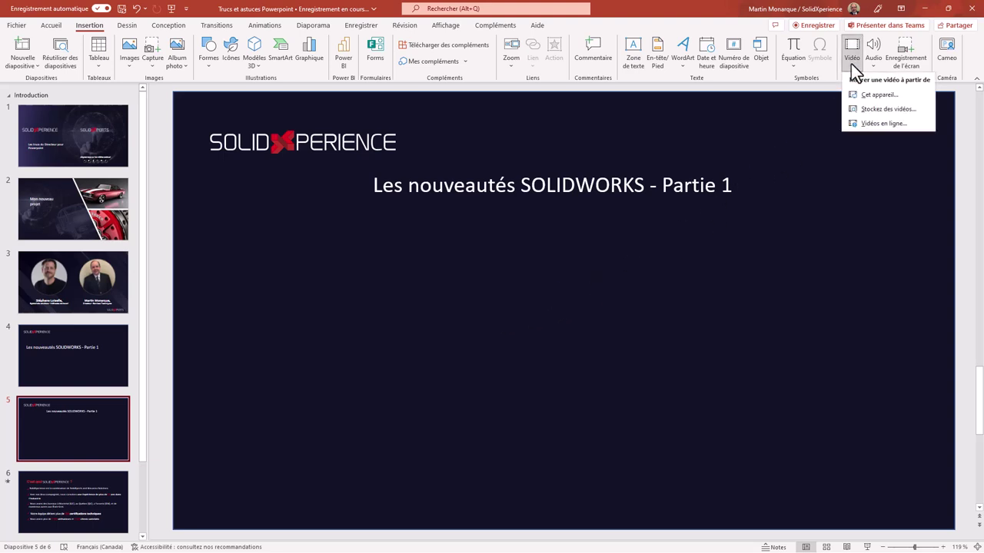
pyautogui.click(876, 125)
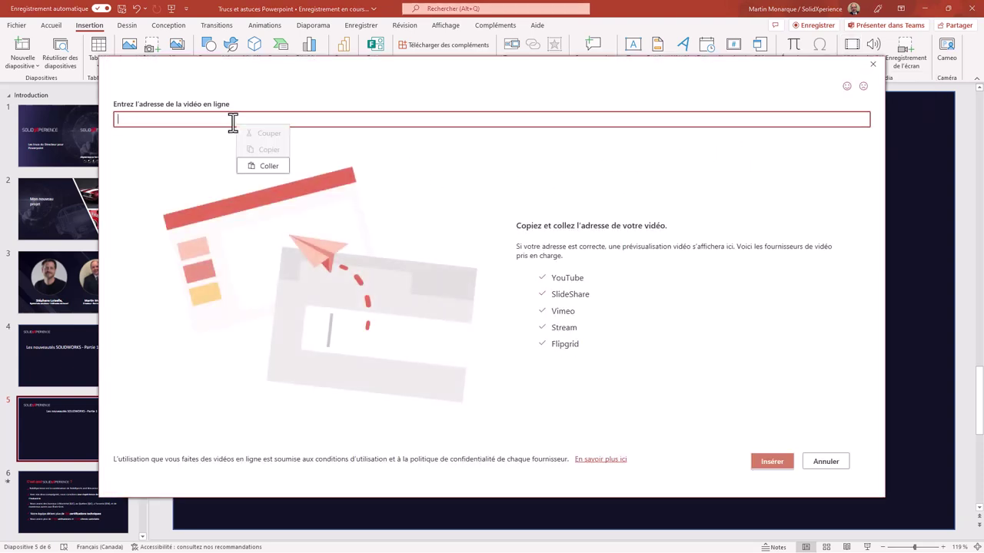
pyautogui.click(263, 167)
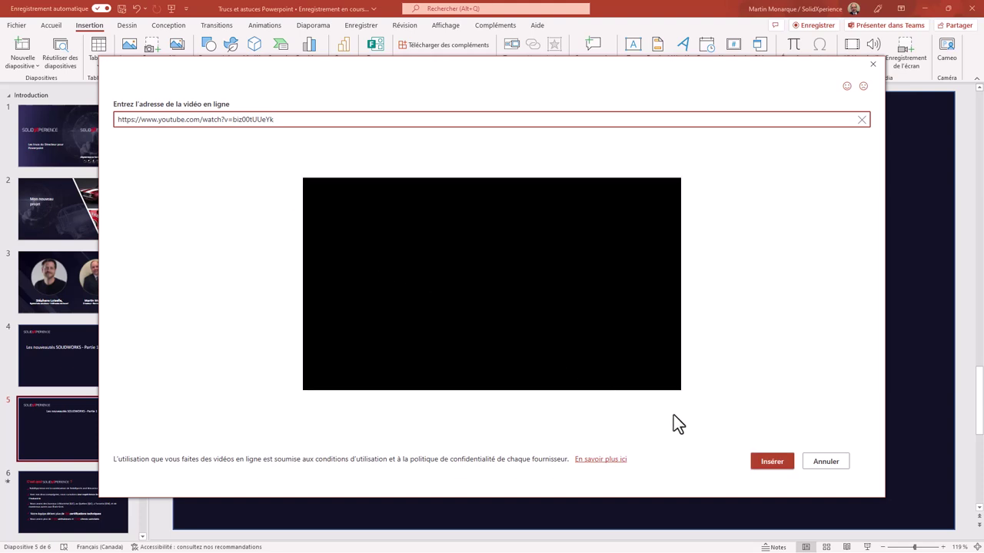
pyautogui.click(771, 464)
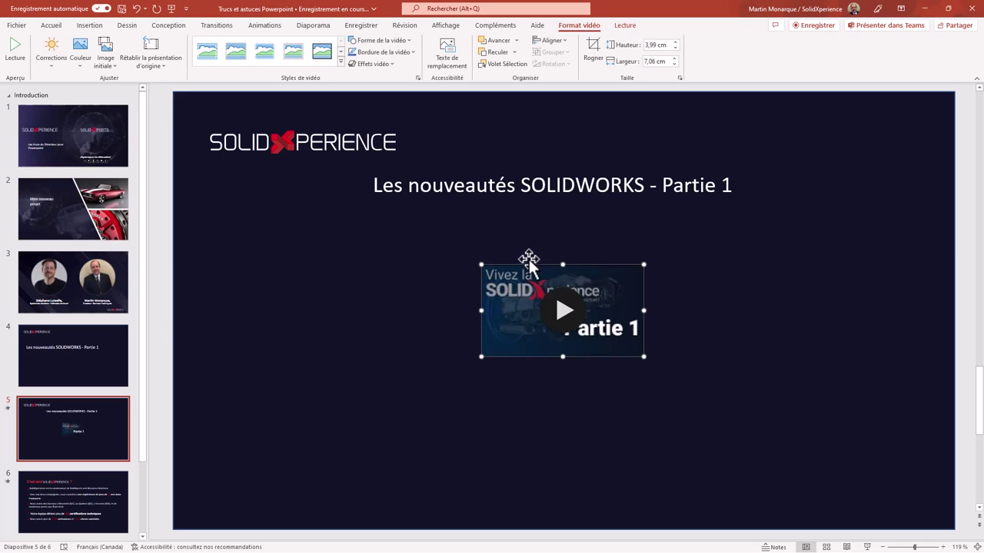
pyautogui.moveTo(479, 265); pyautogui.dragTo(191, 102)
pyautogui.moveTo(398, 339); pyautogui.dragTo(522, 468)
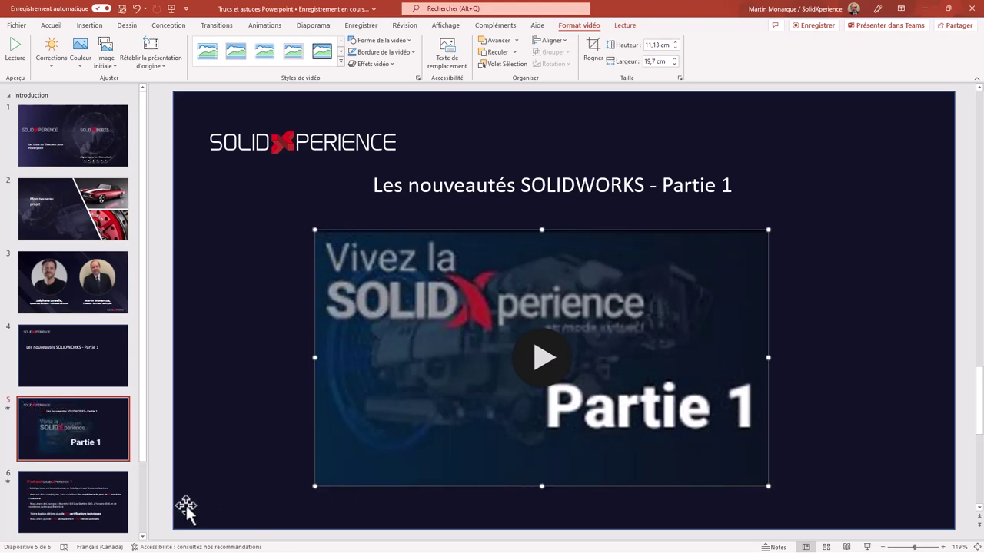
# Start the slide show from slide 5 to display the embedded video full screen.
pyautogui.click(867, 546)
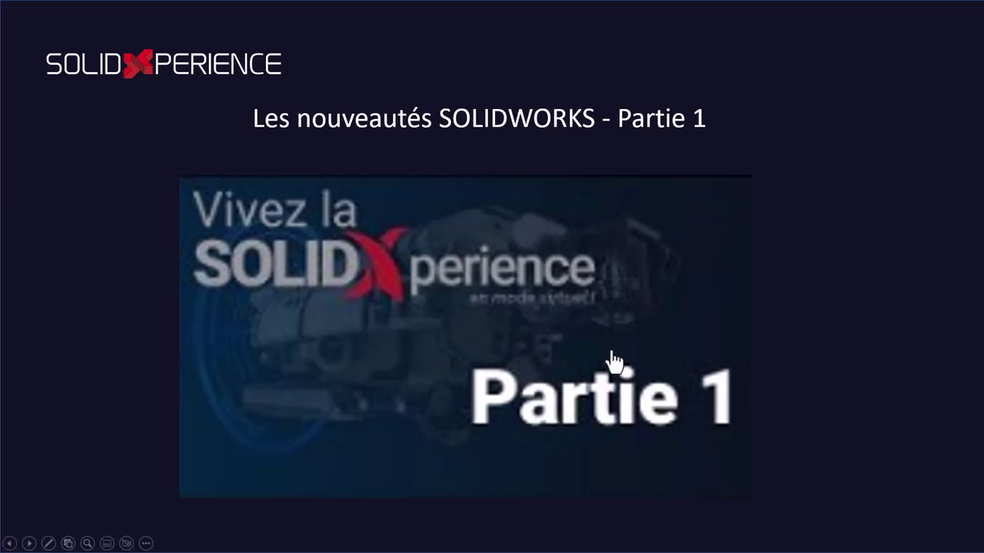